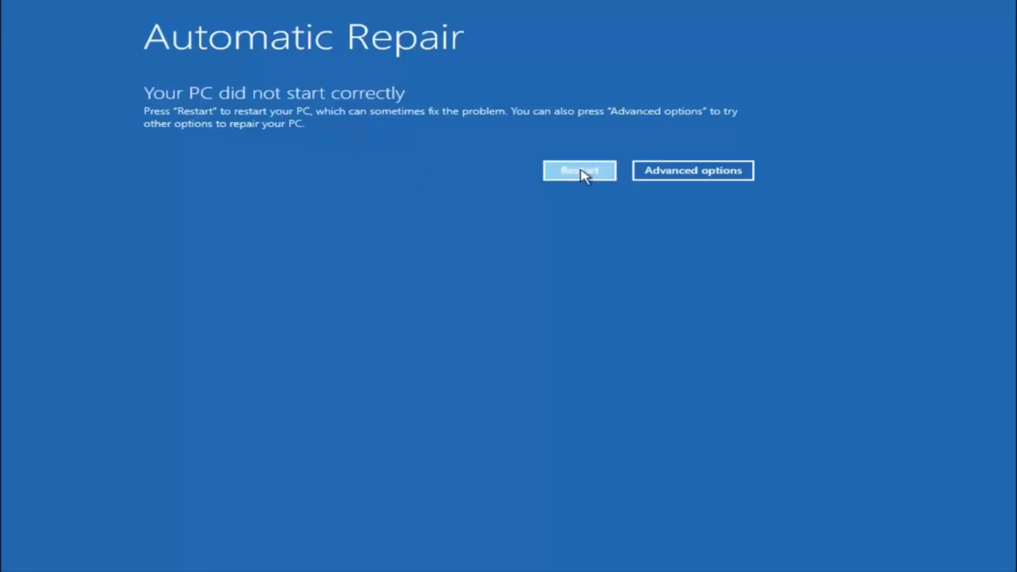
# - From the recovery choices, go through Troubleshoot and Advanced options to start System Restore
pyautogui.click(693, 170)
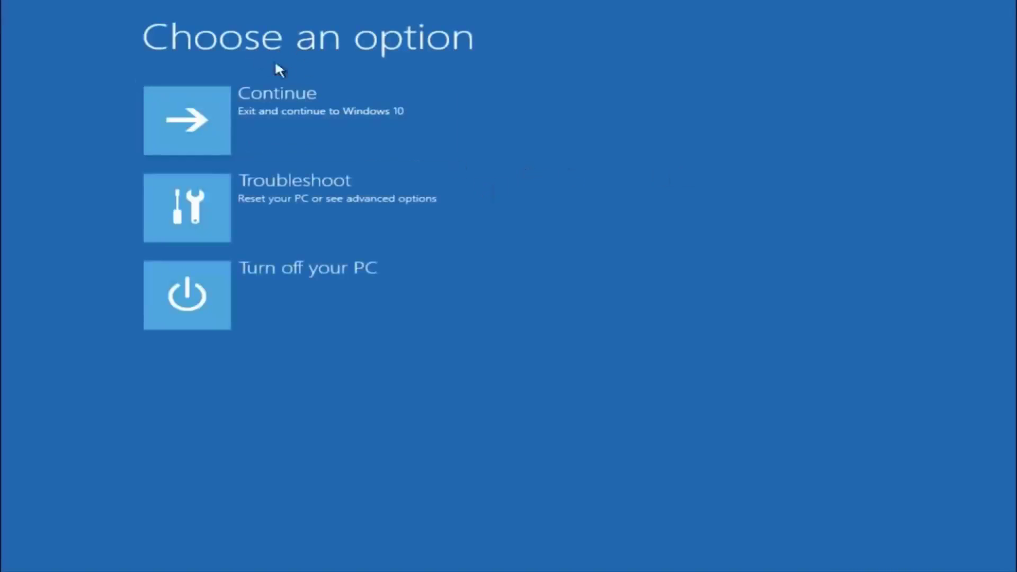
pyautogui.click(213, 203)
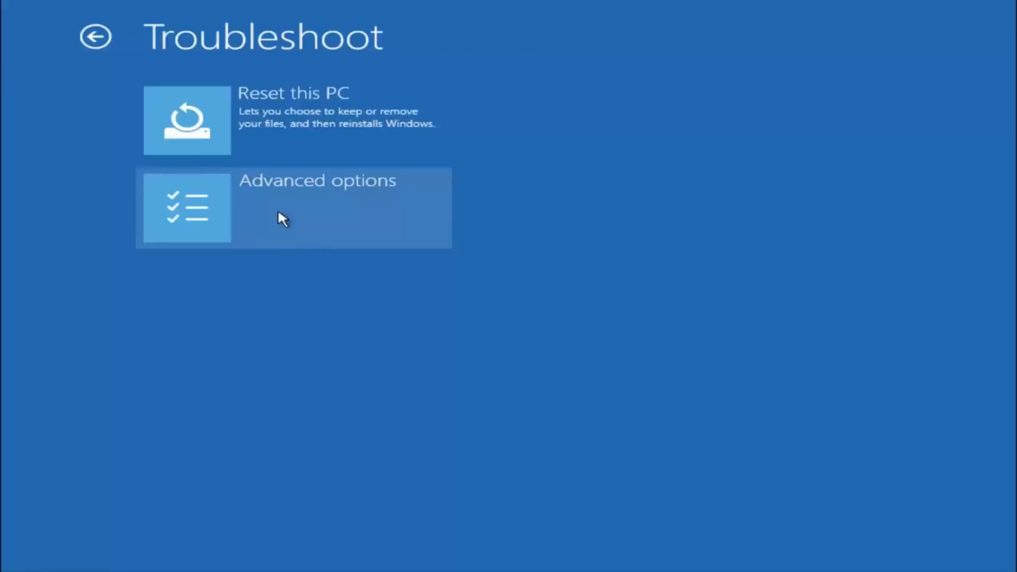
pyautogui.click(224, 212)
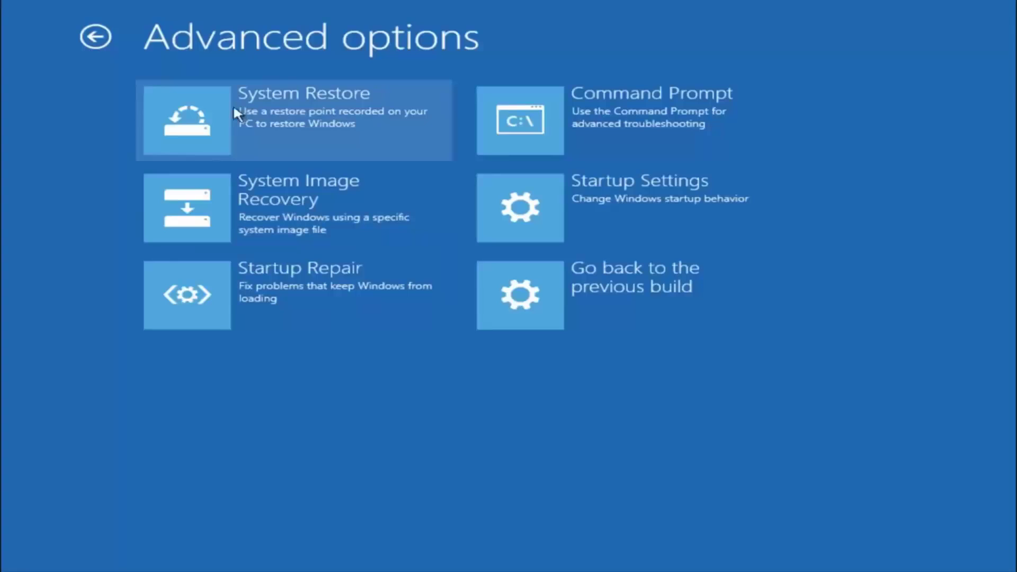
pyautogui.click(240, 114)
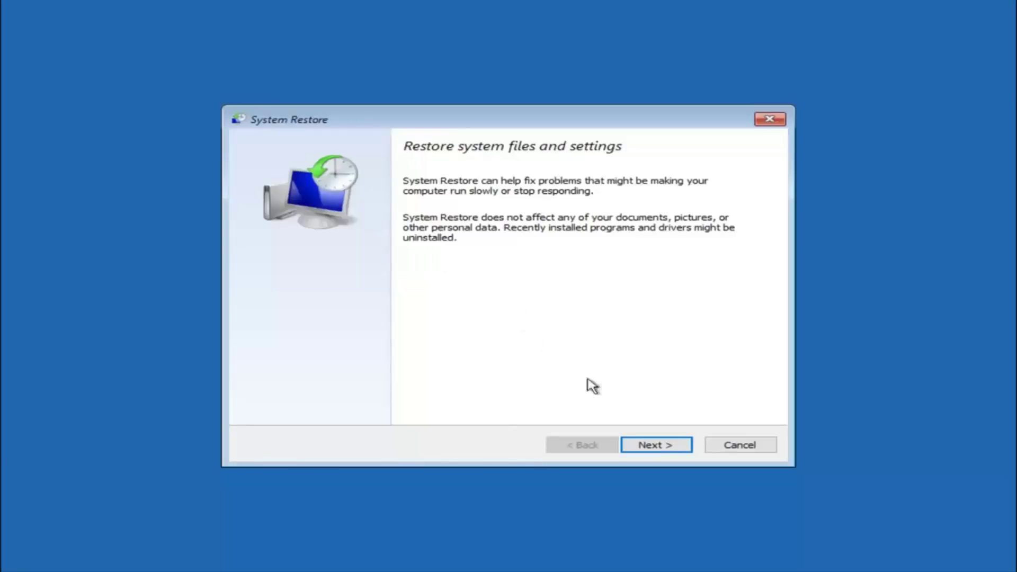
# - Continue past the System Restore introduction to the restore point list
pyautogui.click(642, 451)
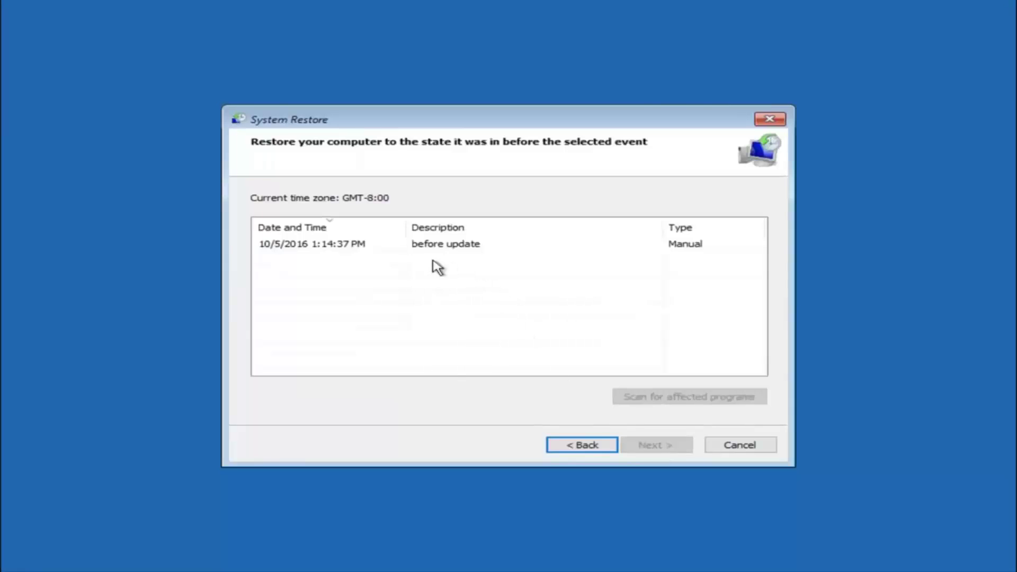
# - Select the 10/5/2016 'before update' restore point and proceed to its confirmation
pyautogui.click(291, 249)
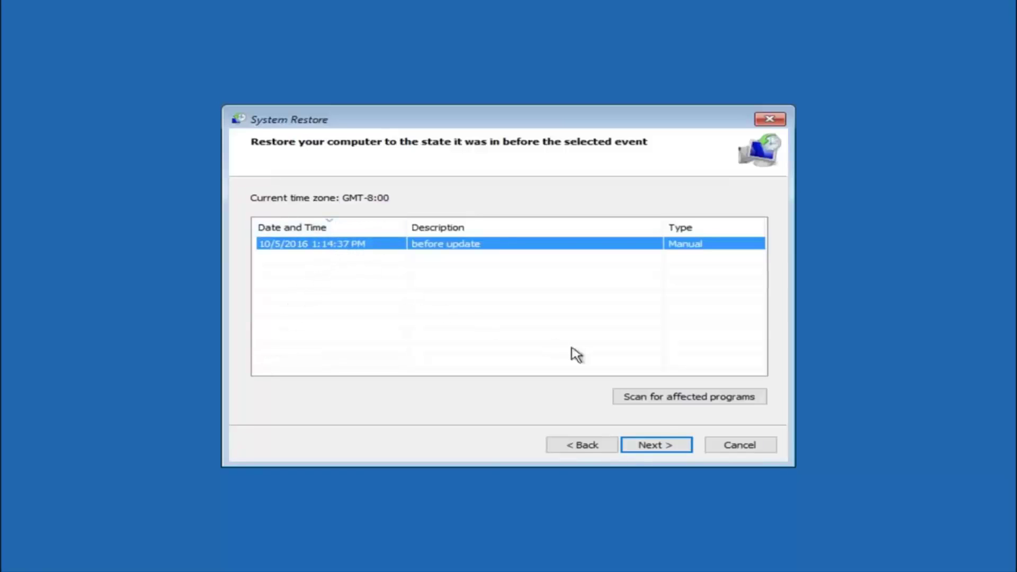
pyautogui.click(658, 445)
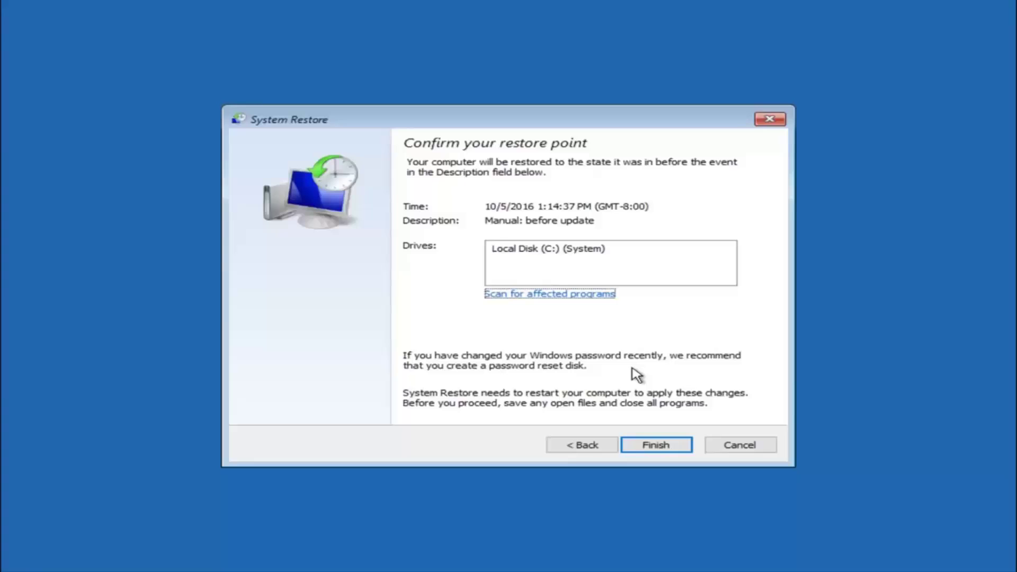
# - Restore drive C: to the 10/5/2016 point, confirm the warning, and restart when done
pyautogui.click(657, 451)
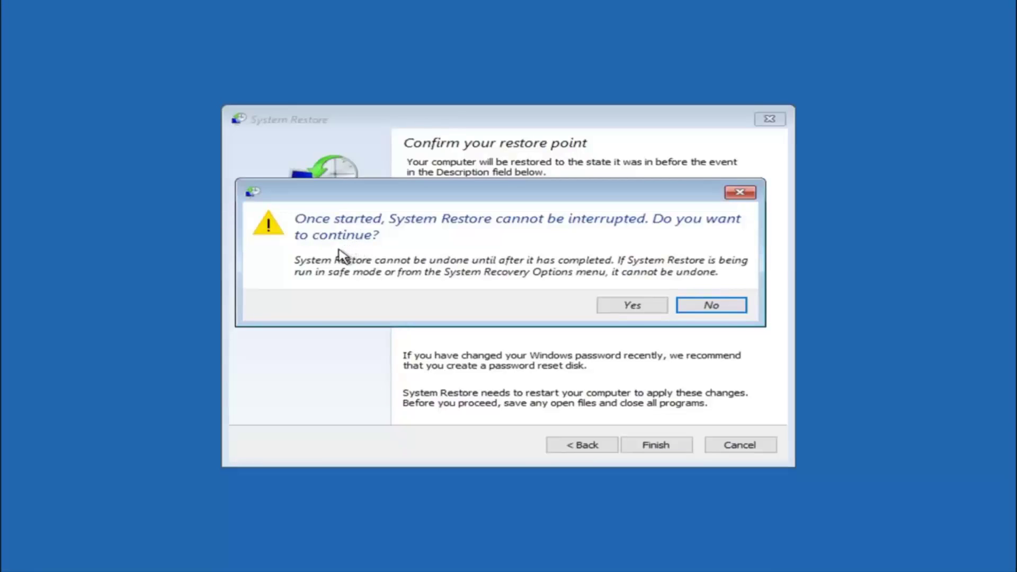
pyautogui.click(627, 312)
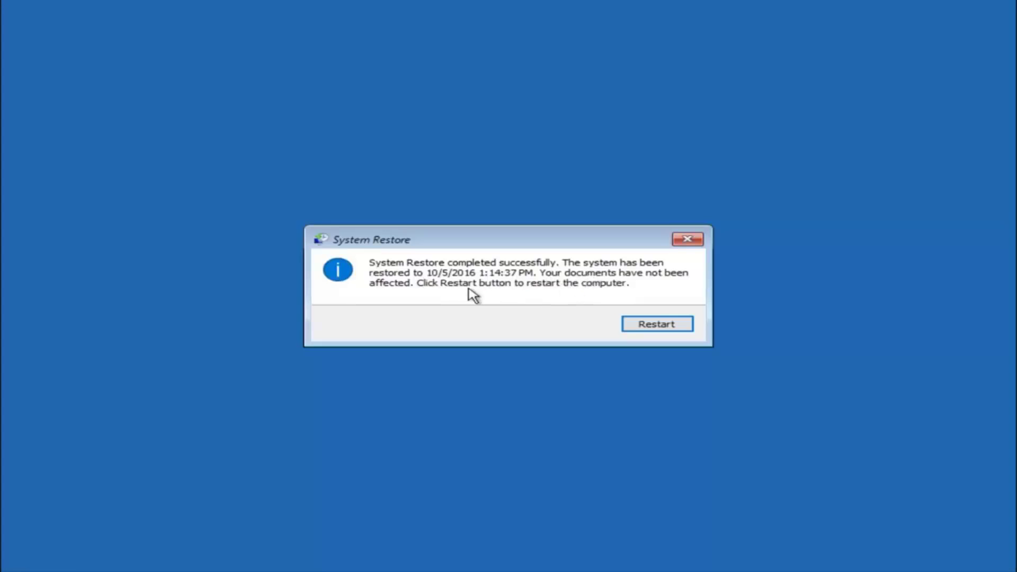
pyautogui.click(643, 325)
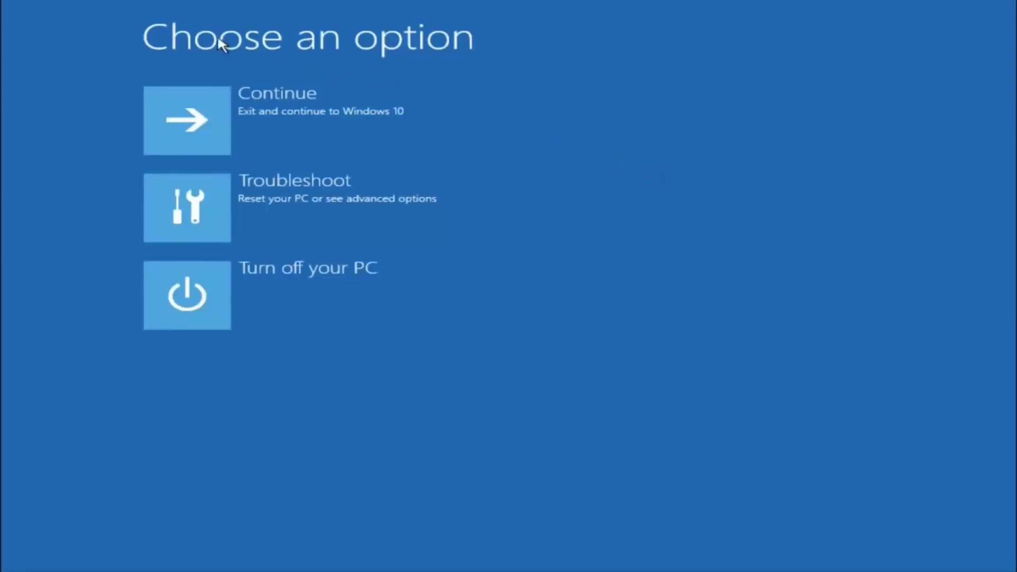
# - After the reboot, return to Troubleshoot > Advanced options
pyautogui.click(239, 205)
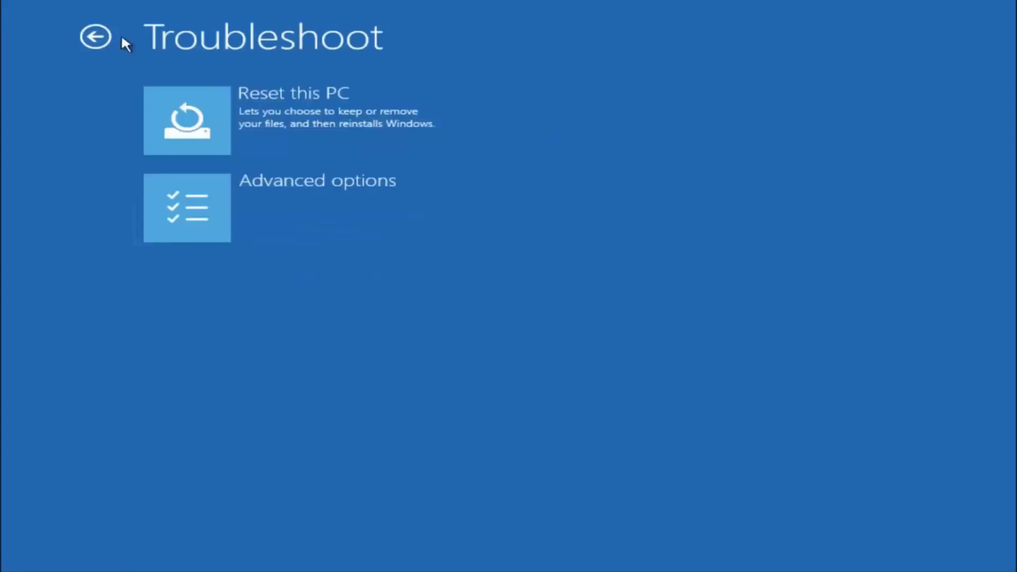
pyautogui.click(240, 205)
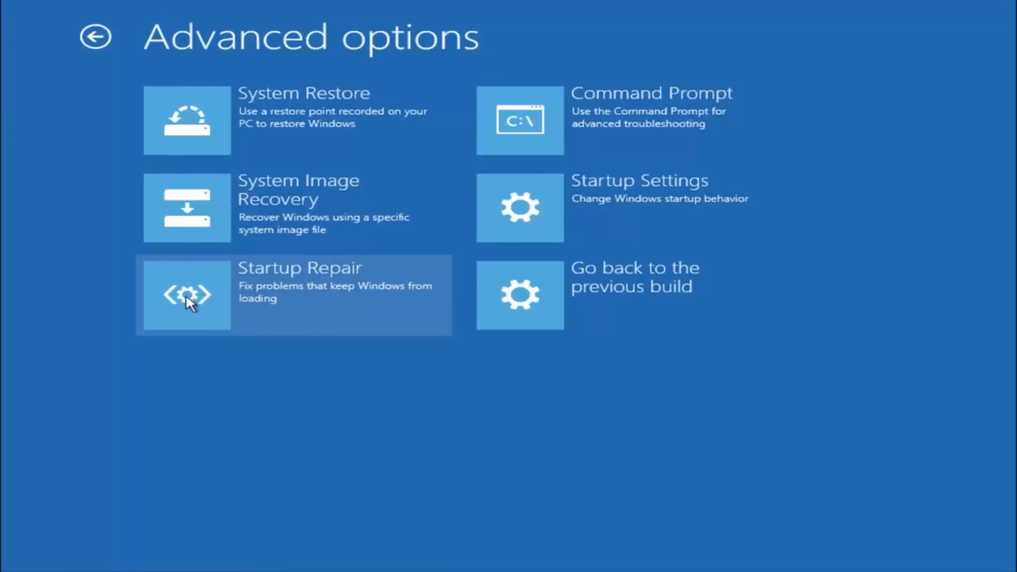
# - Run Startup Repair and let it diagnose the PC
pyautogui.click(197, 302)
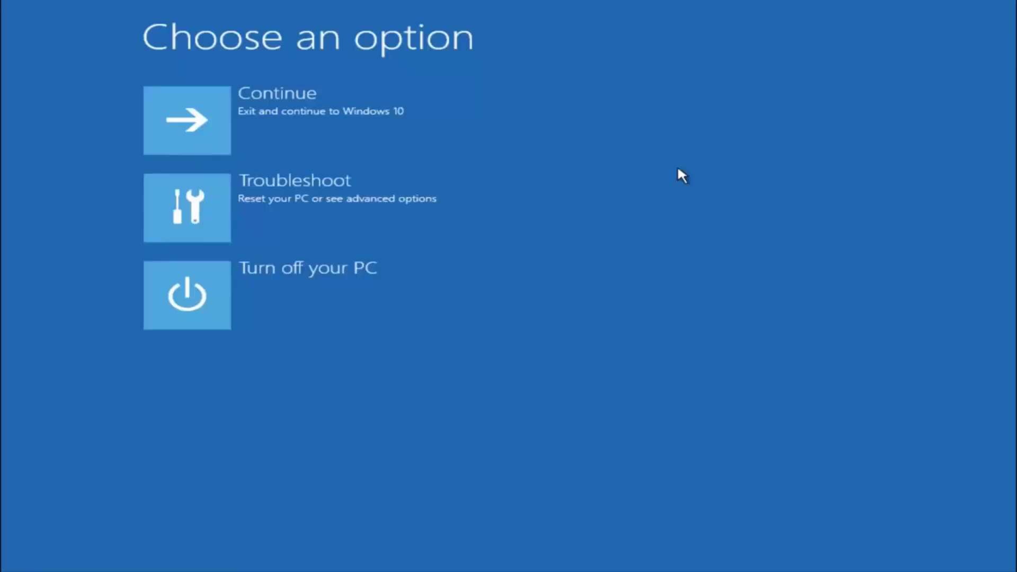
# - Open the Command Prompt tool through Troubleshoot > Advanced options
pyautogui.click(197, 213)
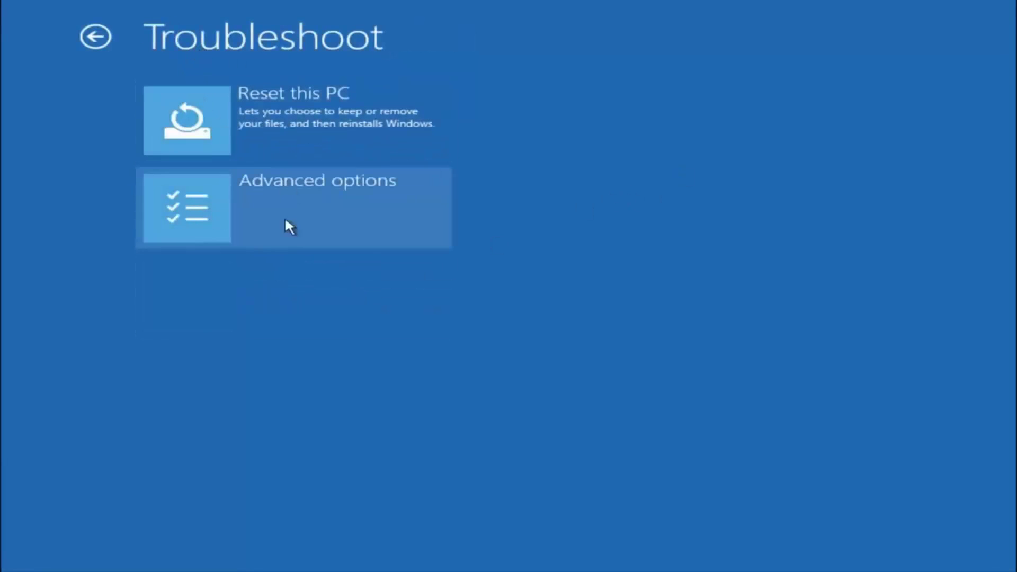
pyautogui.click(234, 197)
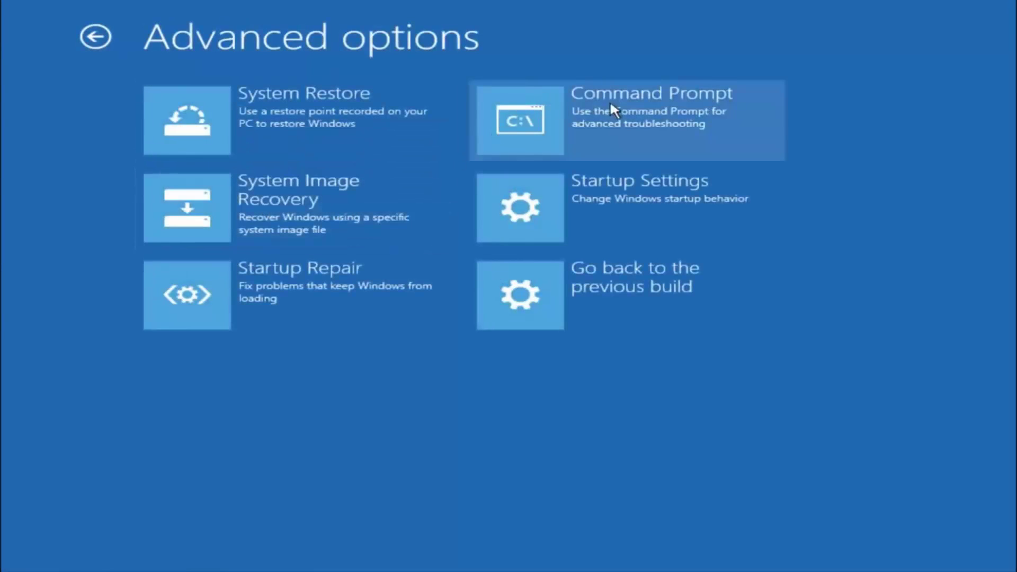
pyautogui.click(599, 129)
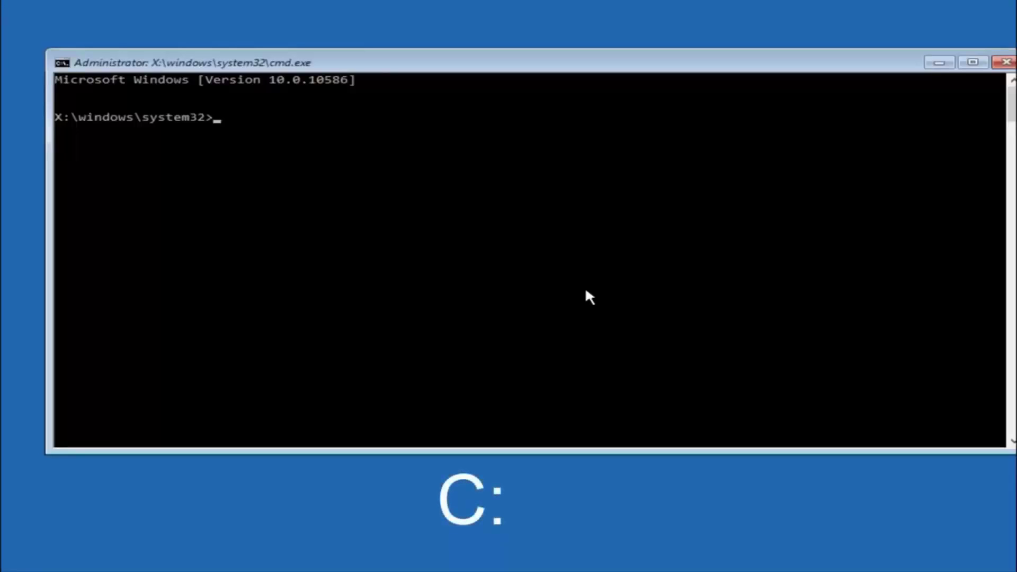
# - Switch to drive C:, list its folders, and change into \windows\system32\config
pyautogui.write('c:')
pyautogui.press('Return')
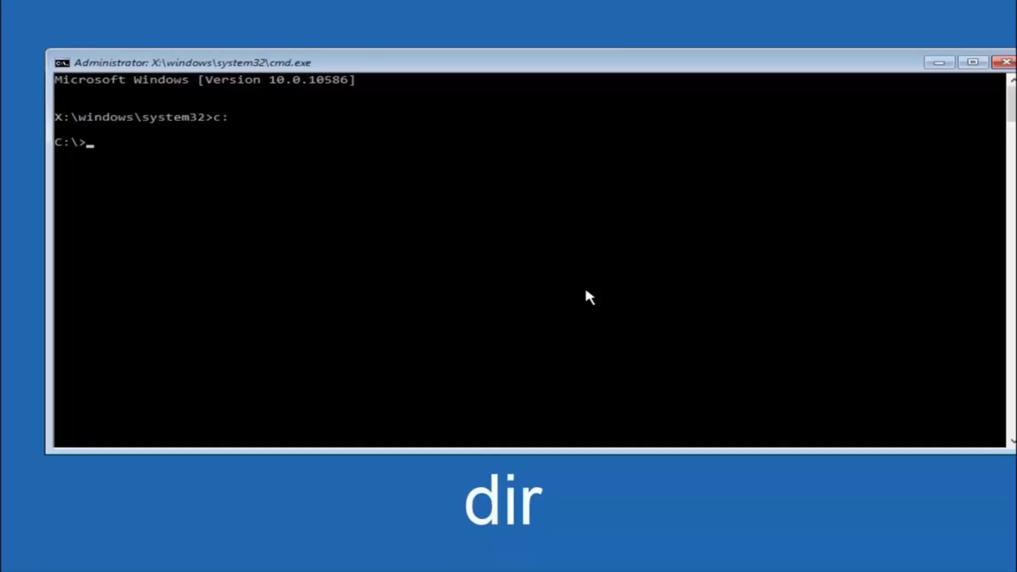
pyautogui.write('dir')
pyautogui.press('Return')
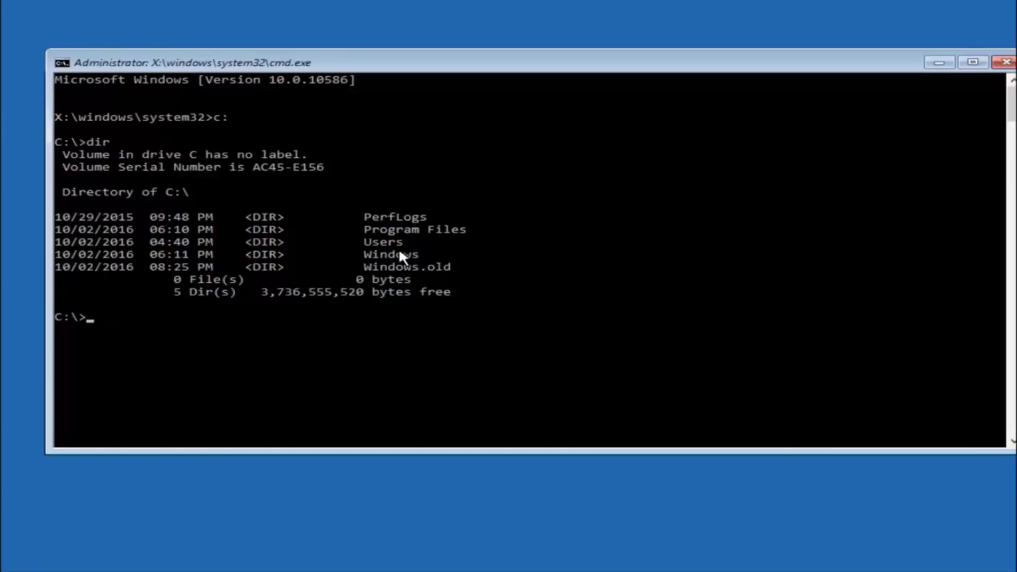
pyautogui.write('cd')
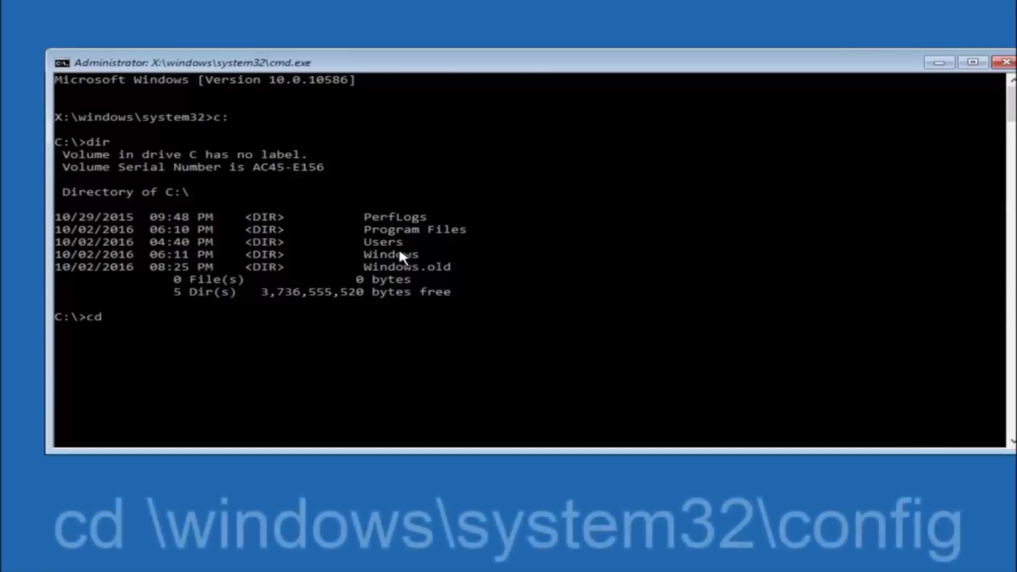
pyautogui.write(' \\wind')
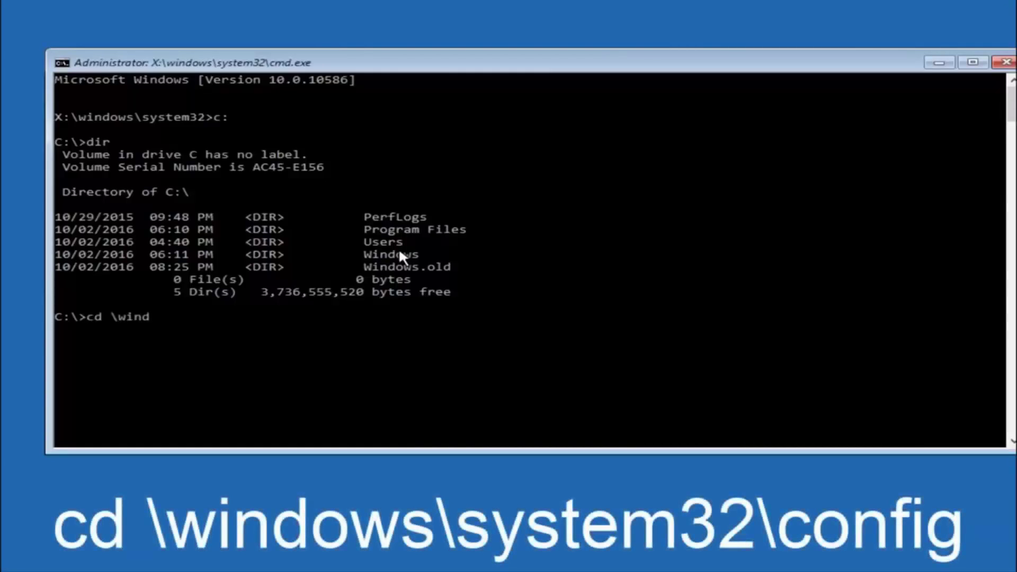
pyautogui.write('ows\\')
pyautogui.write('system32')
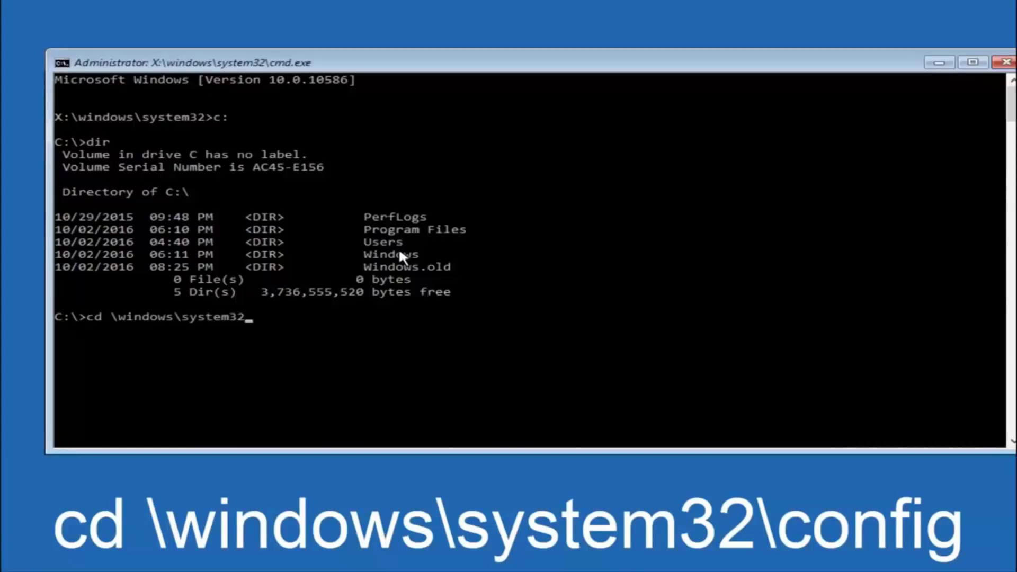
pyautogui.write('\\con')
pyautogui.write('fig')
pyautogui.press('Return')
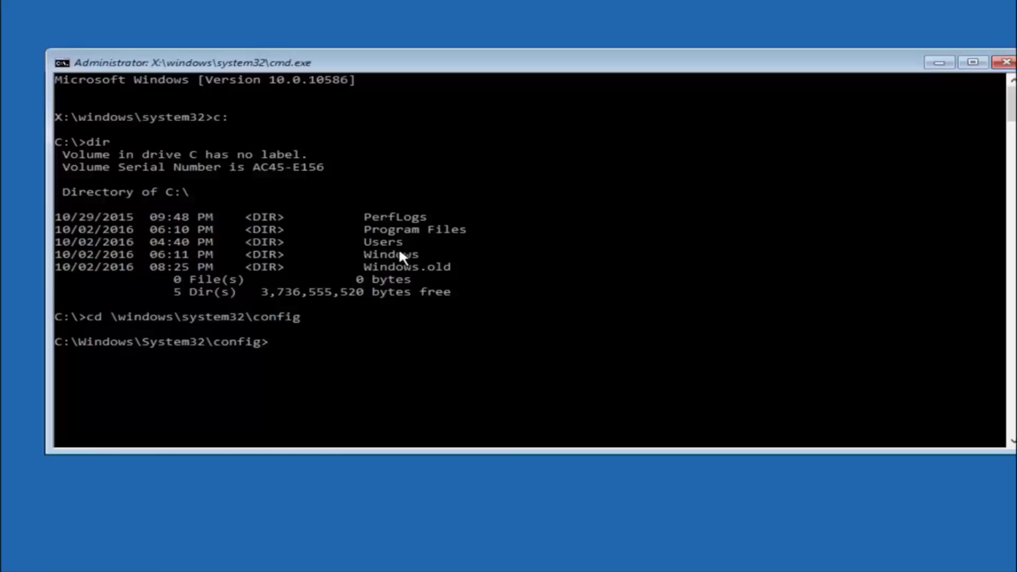
# - Make a 'backup' folder with md and copy all config files into it with copy *.* backup
pyautogui.write('md')
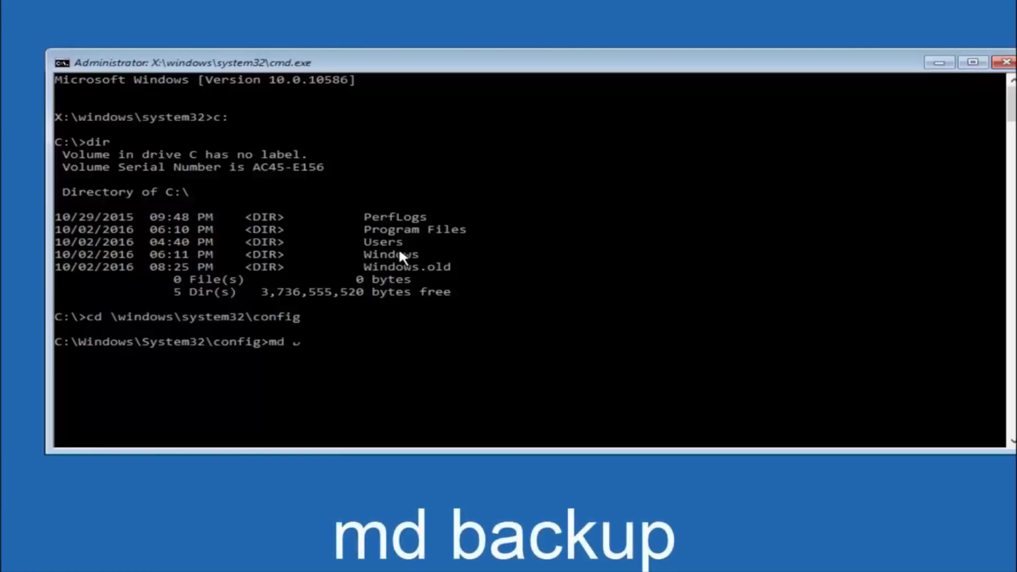
pyautogui.write(' backup')
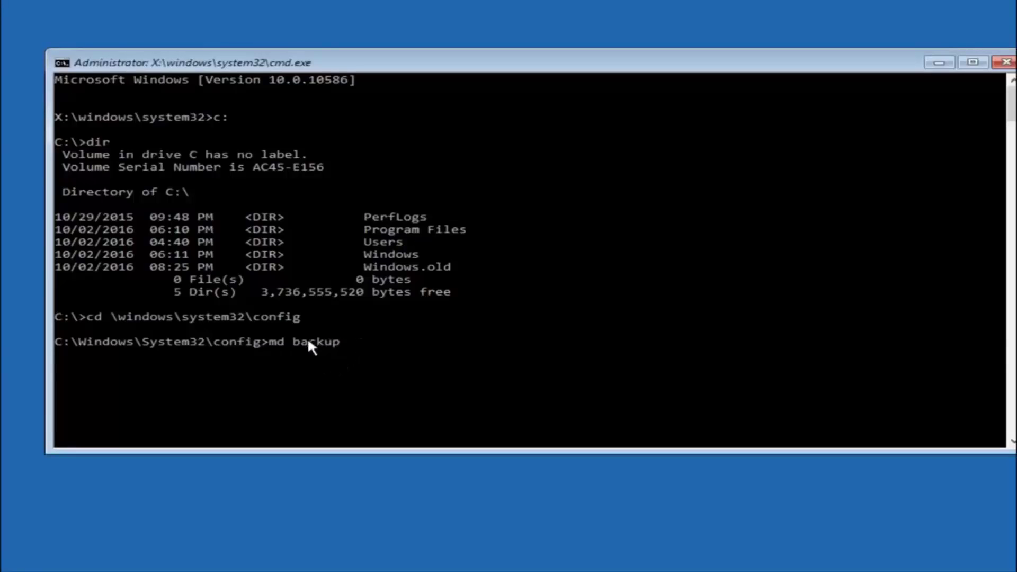
pyautogui.press('Return')
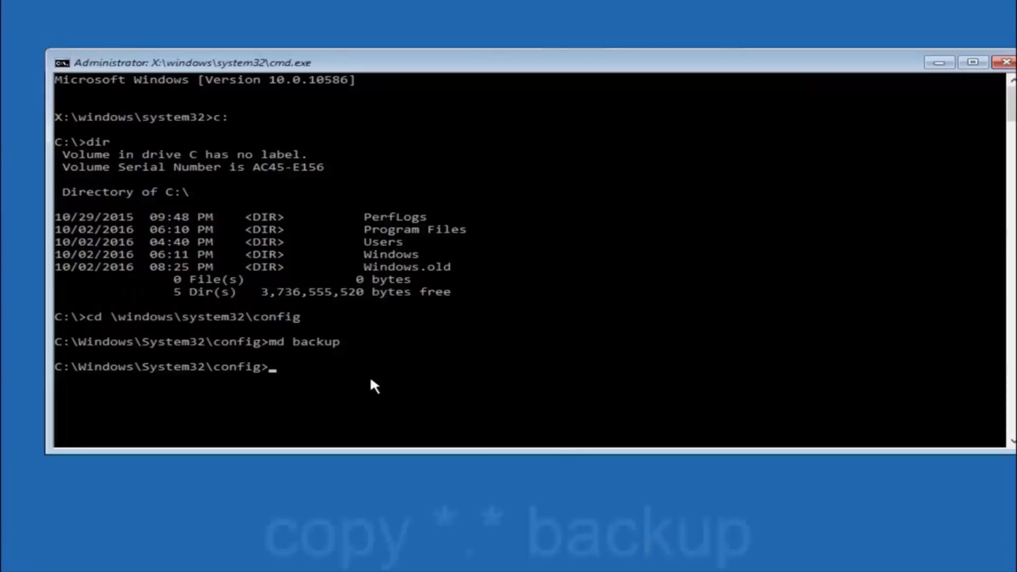
pyautogui.write('copy')
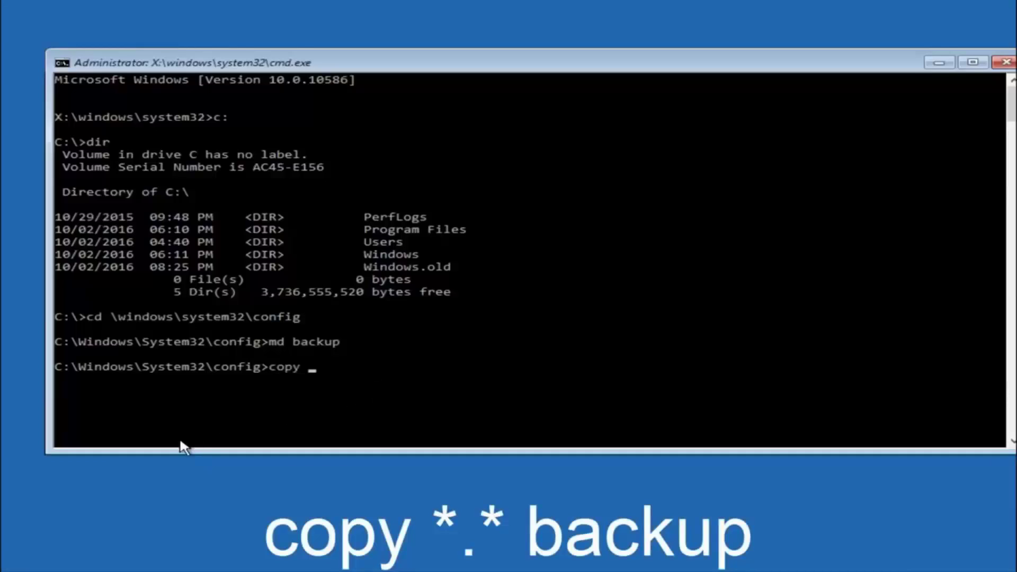
pyautogui.write(' *')
pyautogui.write('.')
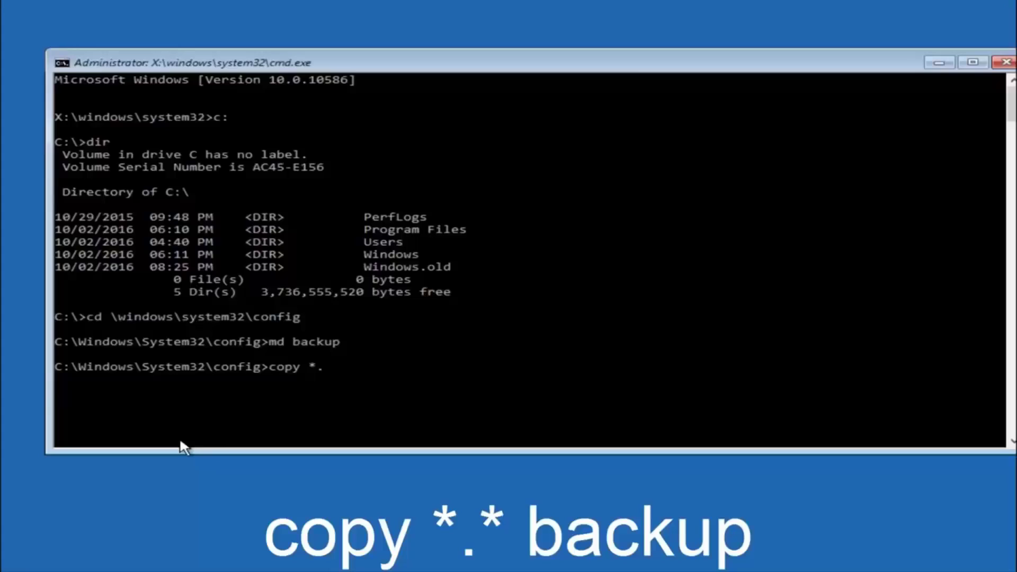
pyautogui.write('*')
pyautogui.write(' backup')
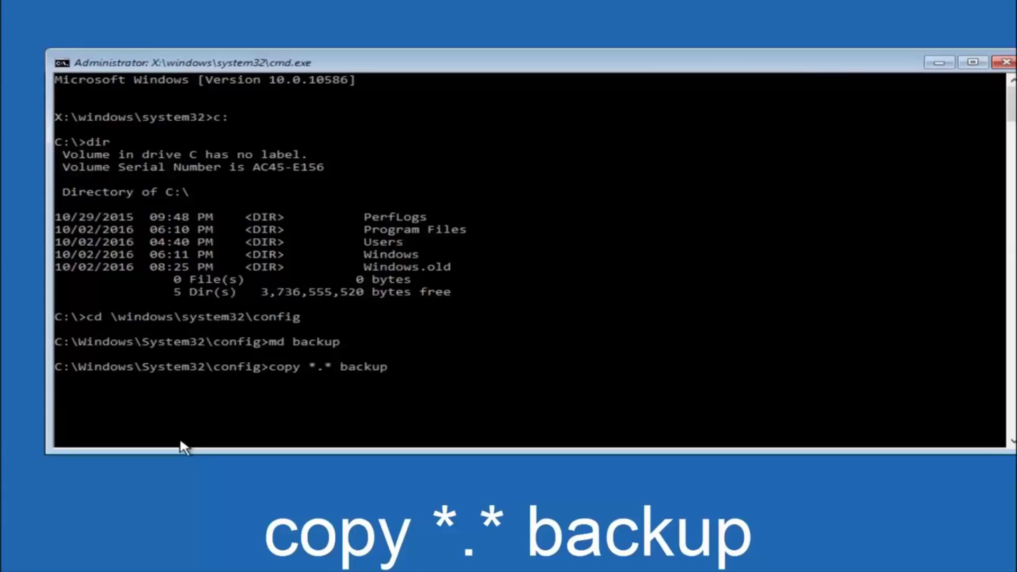
pyautogui.press('Return')
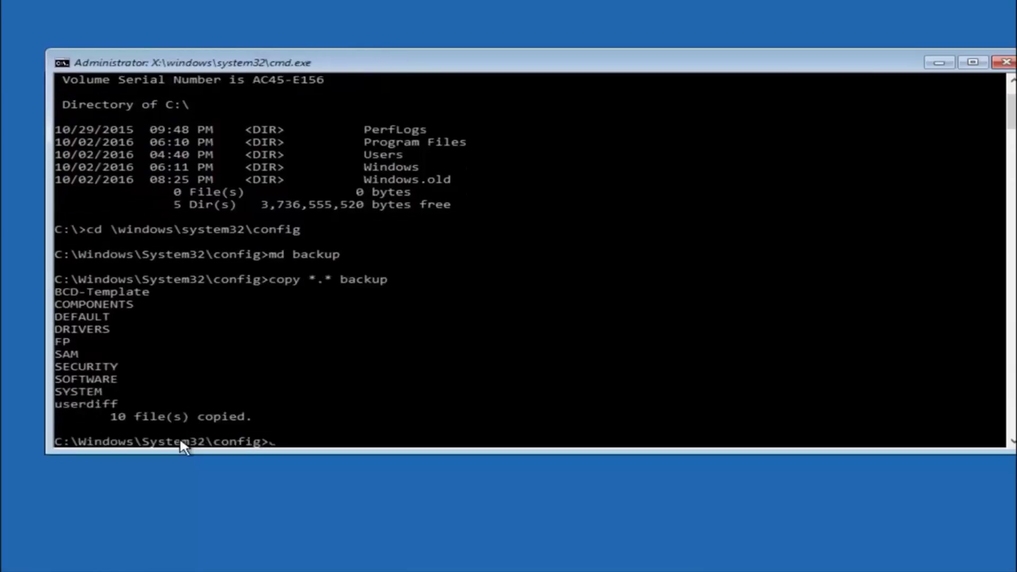
# - Enter the RegBack folder and list its five 0-byte registry files with dir
pyautogui.write('cd')
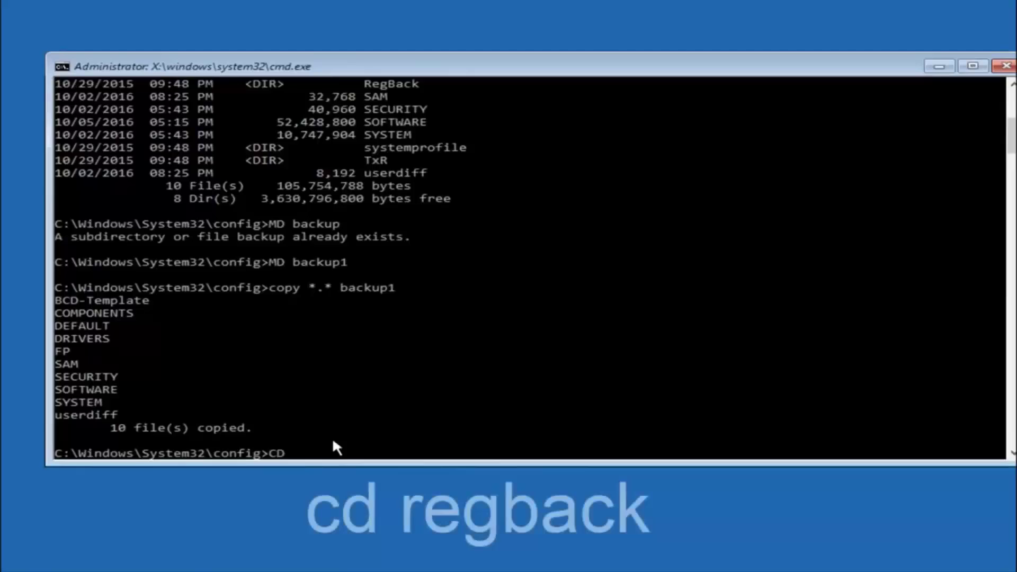
pyautogui.write(' reg')
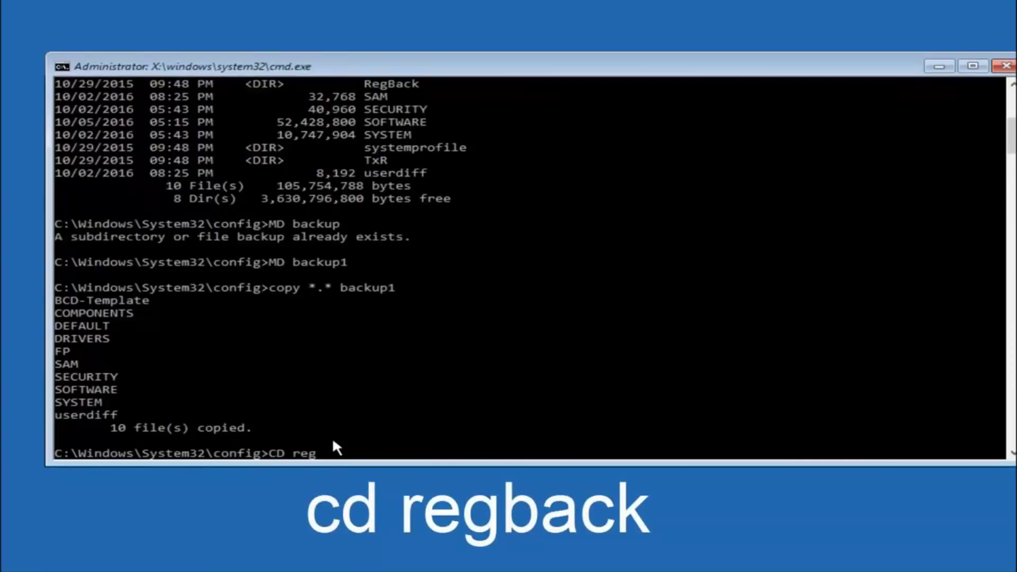
pyautogui.write('back')
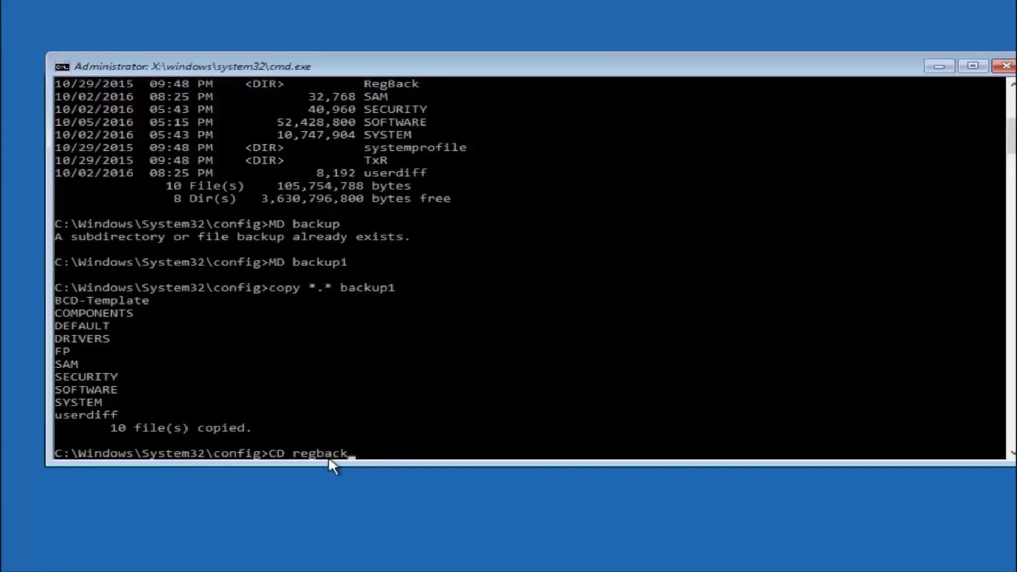
pyautogui.press('Return')
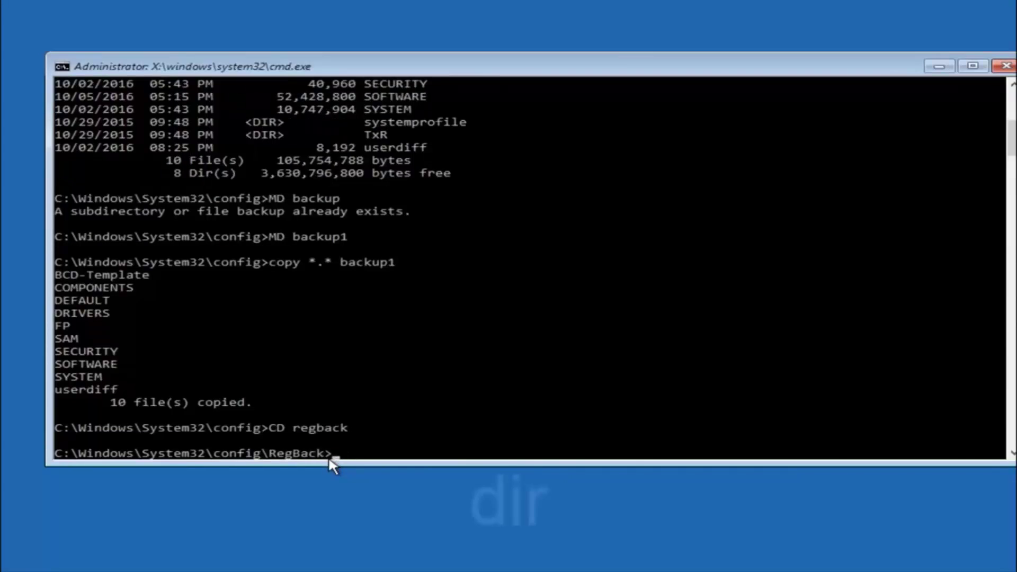
pyautogui.write('d')
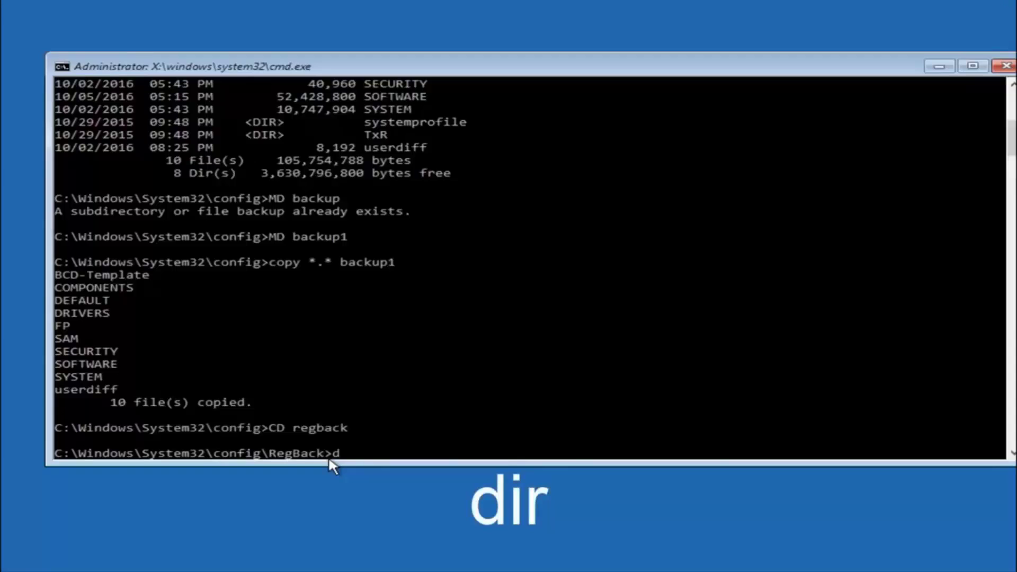
pyautogui.write('ir')
pyautogui.press('Return')
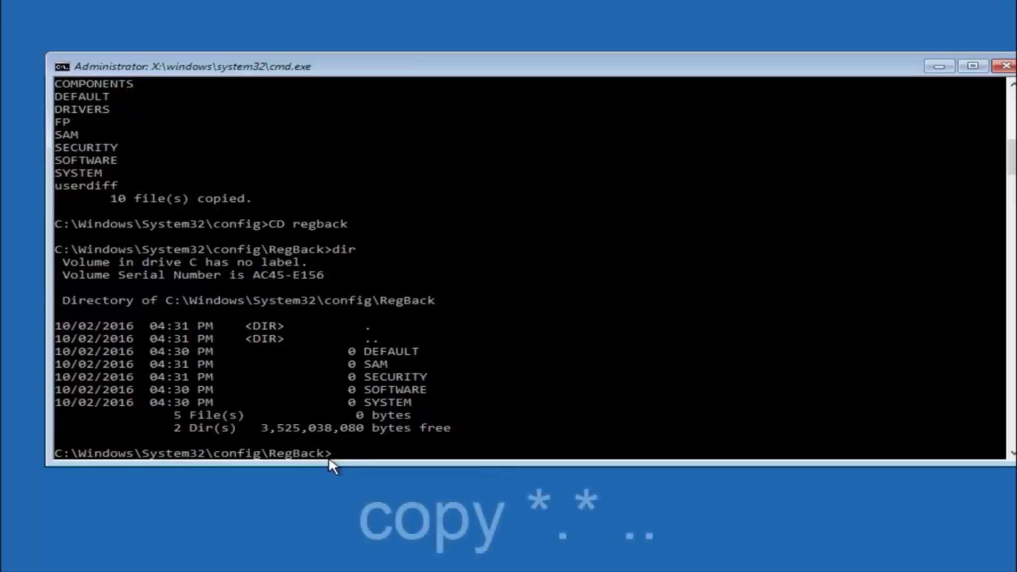
# - Run copy *.* .. from RegBack and answer All to overwrite the existing config hives
pyautogui.write('copy')
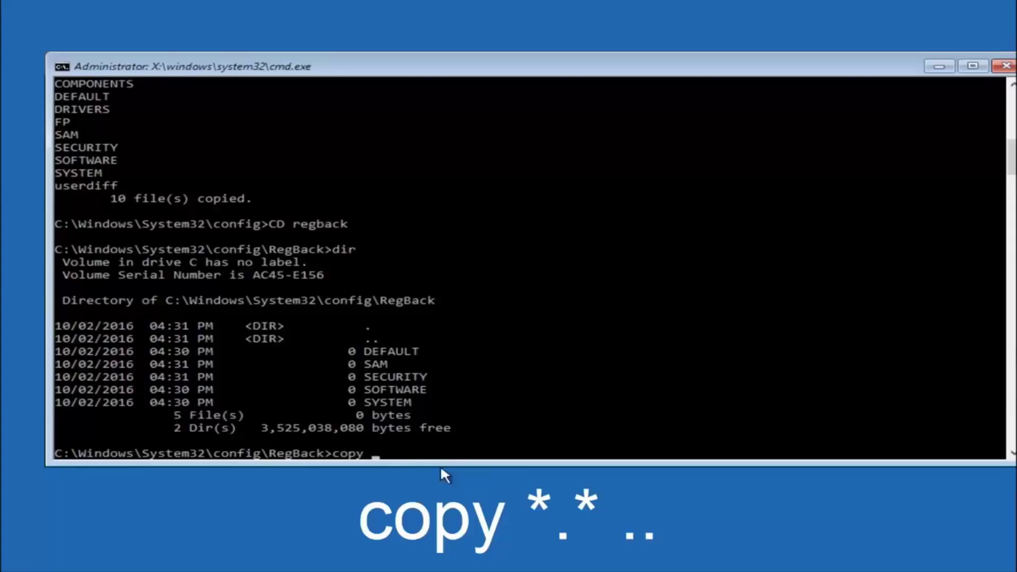
pyautogui.click(376, 453)
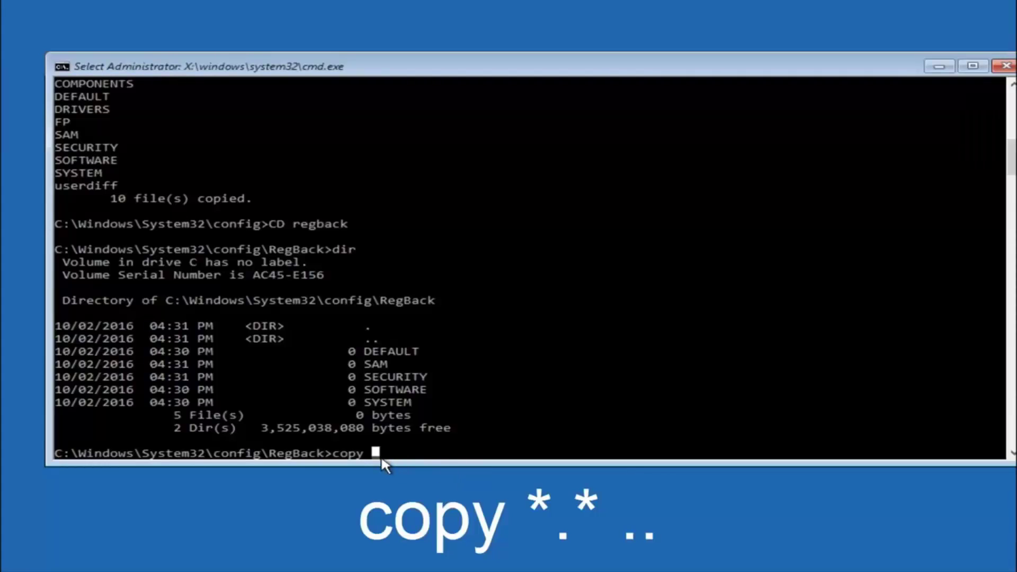
pyautogui.write('*')
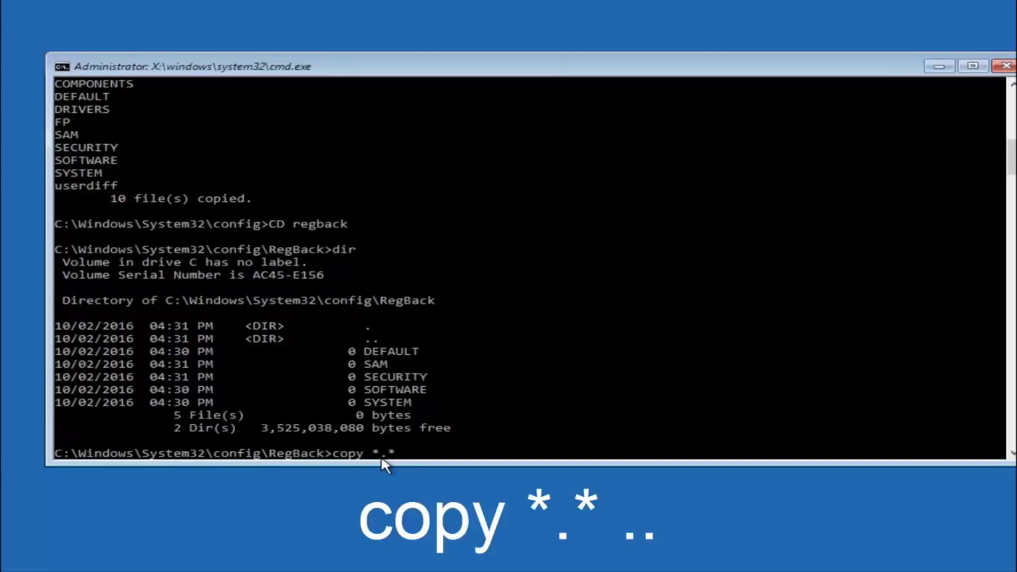
pyautogui.write(' ..')
pyautogui.press('Return')
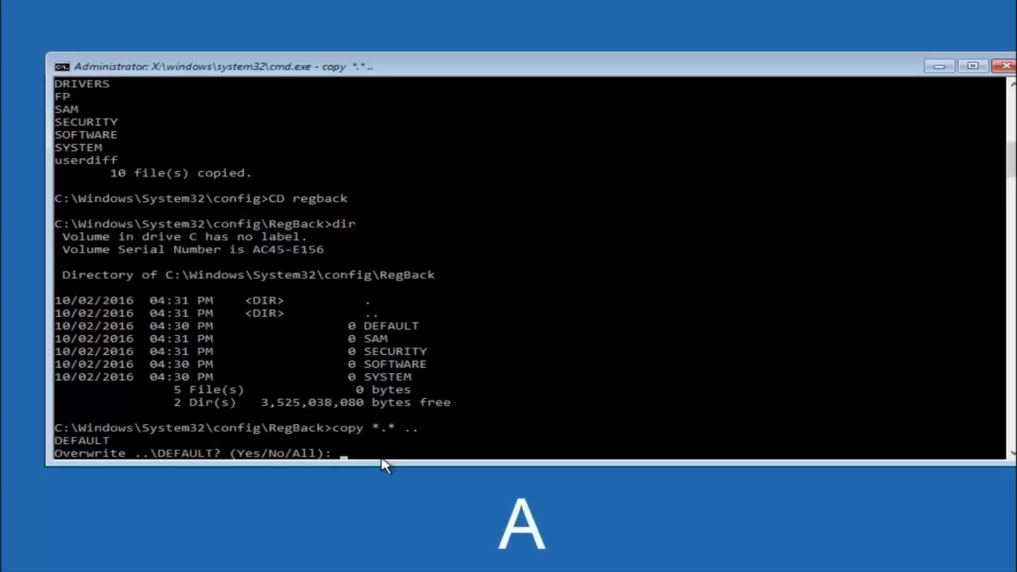
pyautogui.write('A')
pyautogui.press('Return')
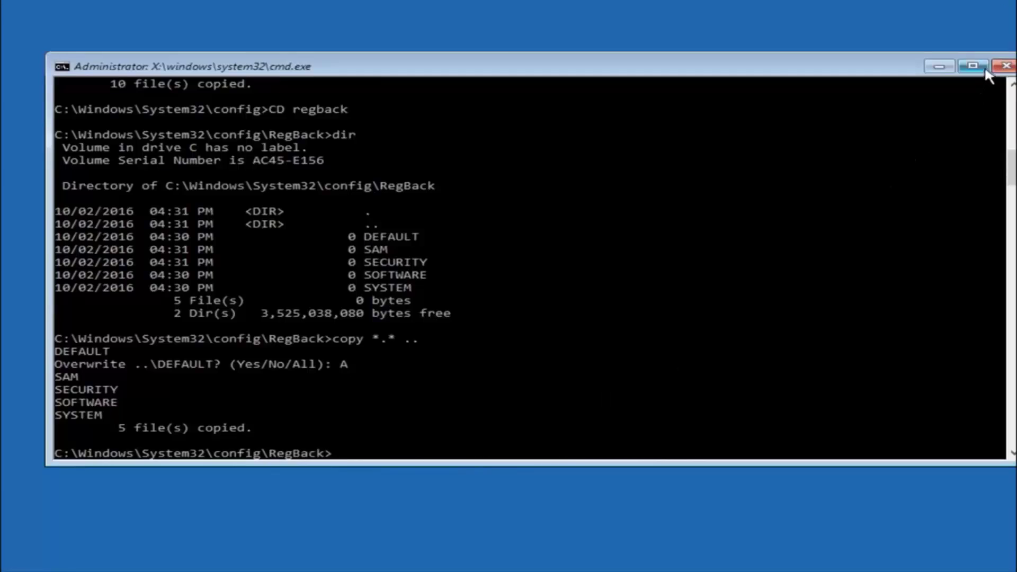
# - Close the Command Prompt window to return to the Choose an option menu
pyautogui.click(1006, 65)
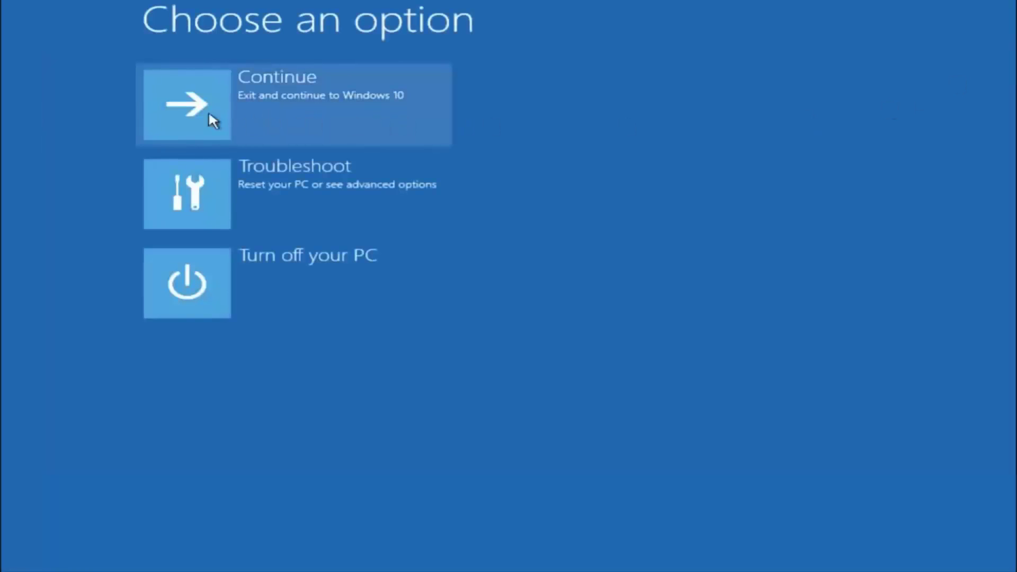